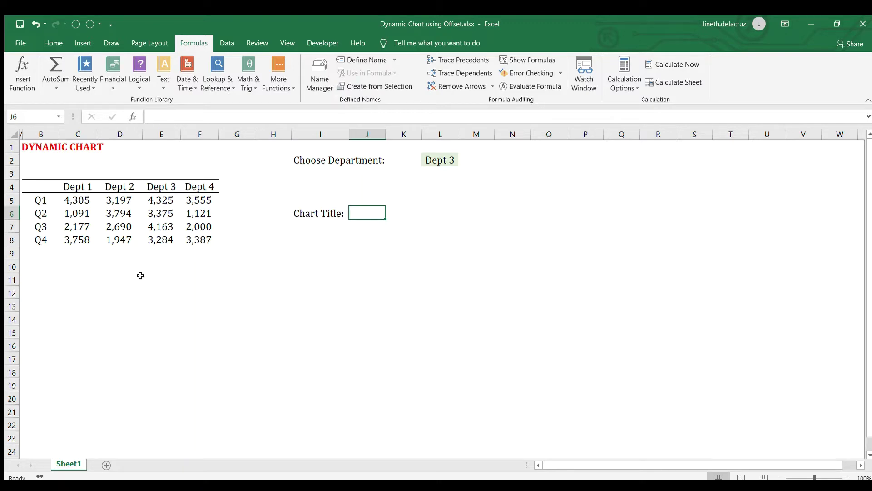
Step: Switch the Choose Department cell L2 from Dept 3 to Dept 1
left_click(427, 163)
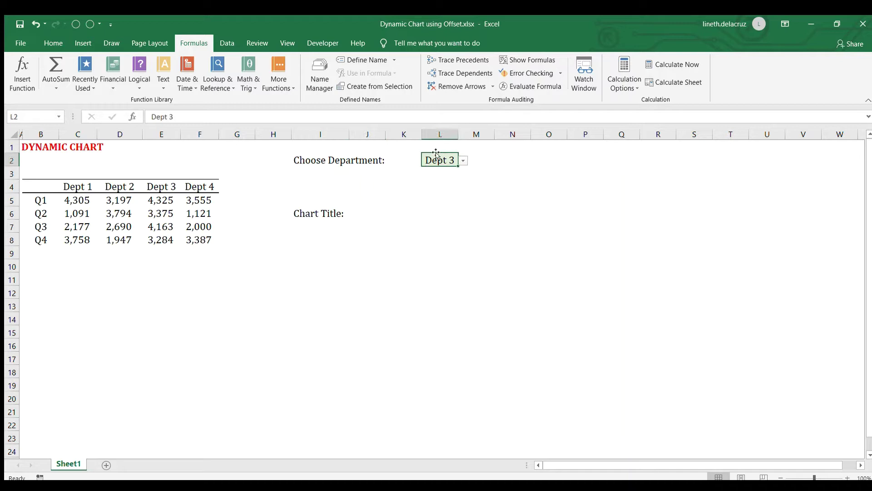
left_click(463, 160)
left_click(439, 171)
left_click(380, 210)
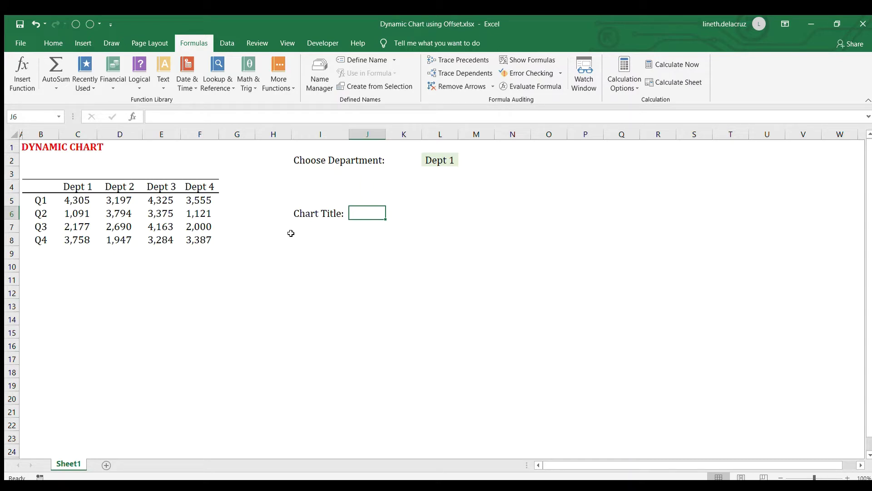
Step: Enter the formula ="Quarterly Results for"&" "&L2 in J6
type("=")
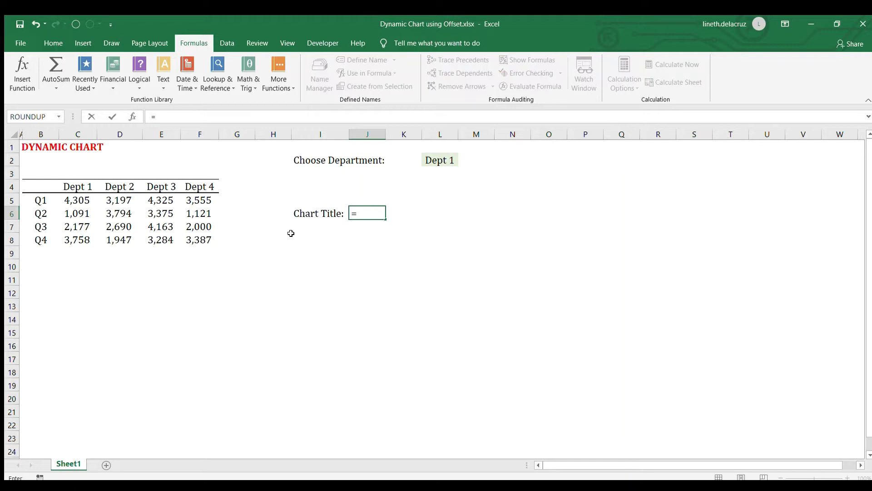
type("\"")
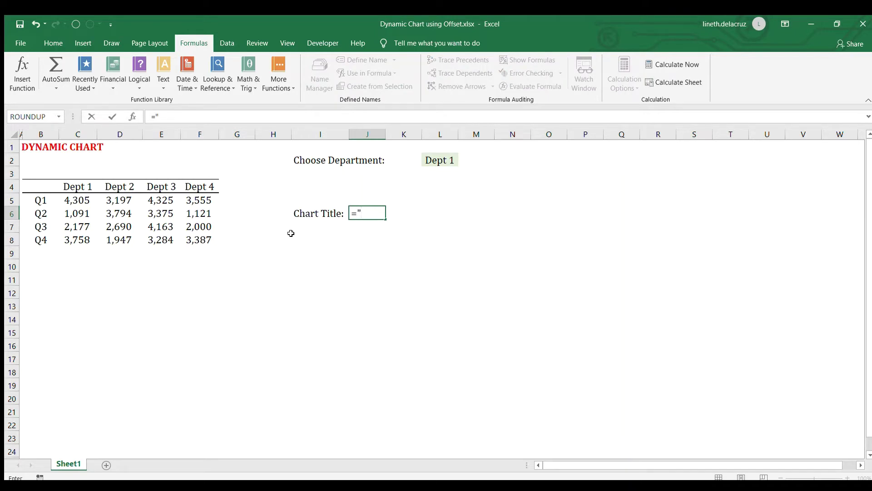
type("Quarterly Resu")
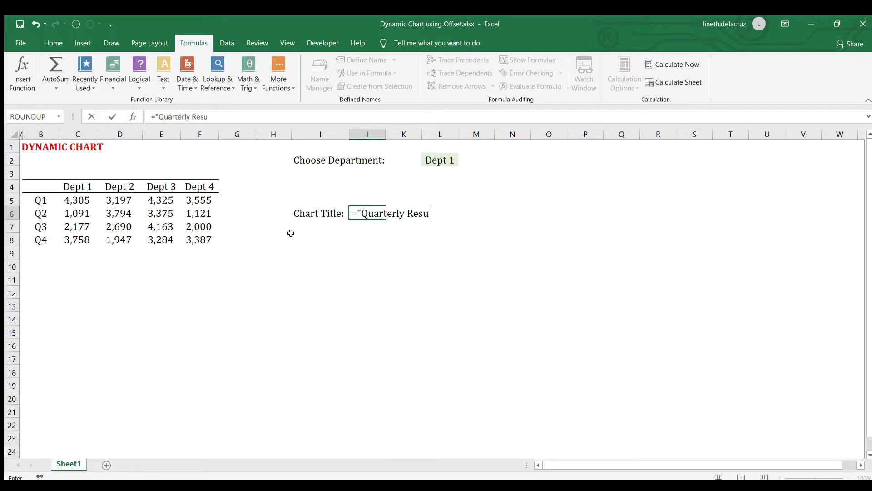
type("lts for\"&\" \"&")
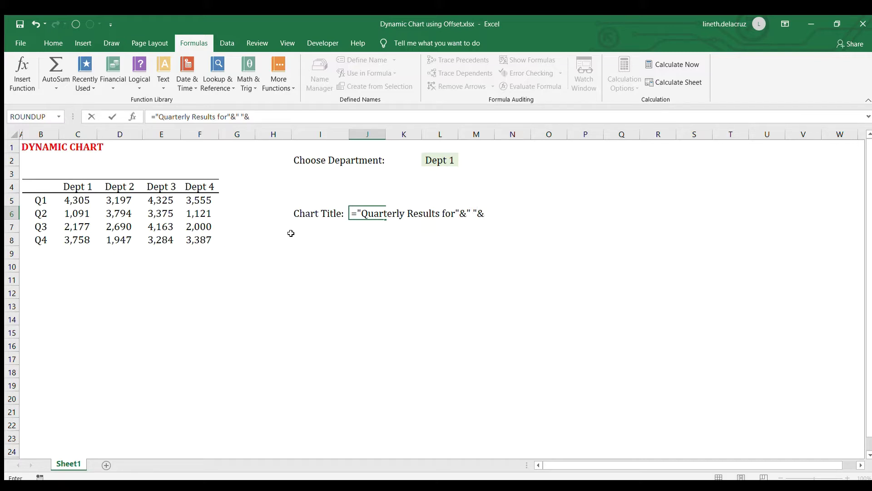
left_click(439, 161)
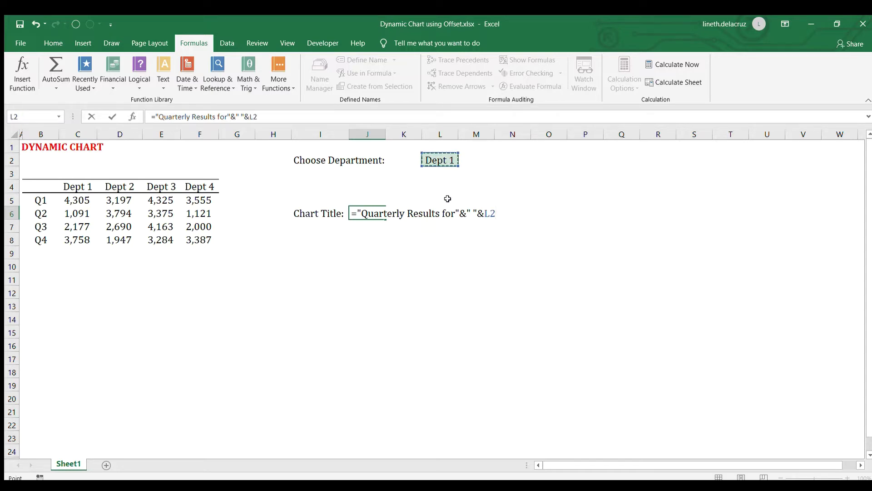
key("Return")
key("Up")
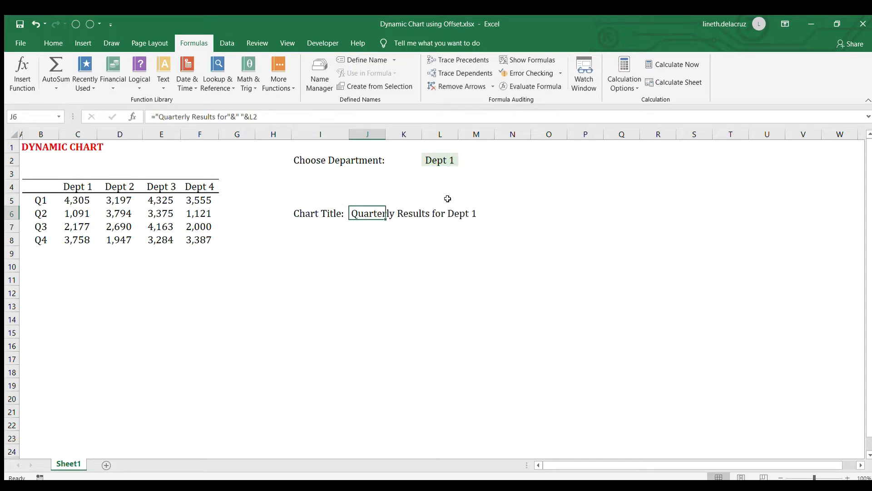
Step: Change the department in L2 to Dept 2
left_click(444, 161)
left_click(463, 161)
left_click(447, 177)
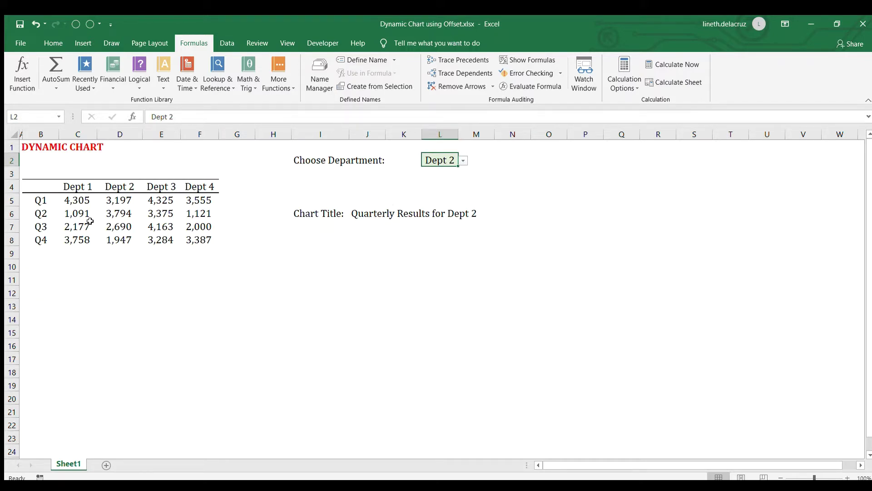
Step: Insert a clustered column chart of B4:C8 (quarters and Dept 1) below the Chart Title
left_click_drag(42, 184, 83, 240)
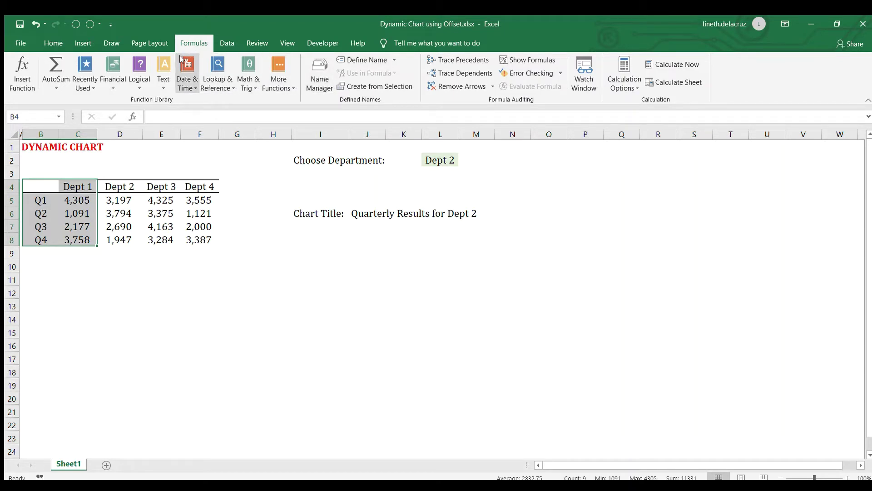
scroll(77, 54, "up", 4)
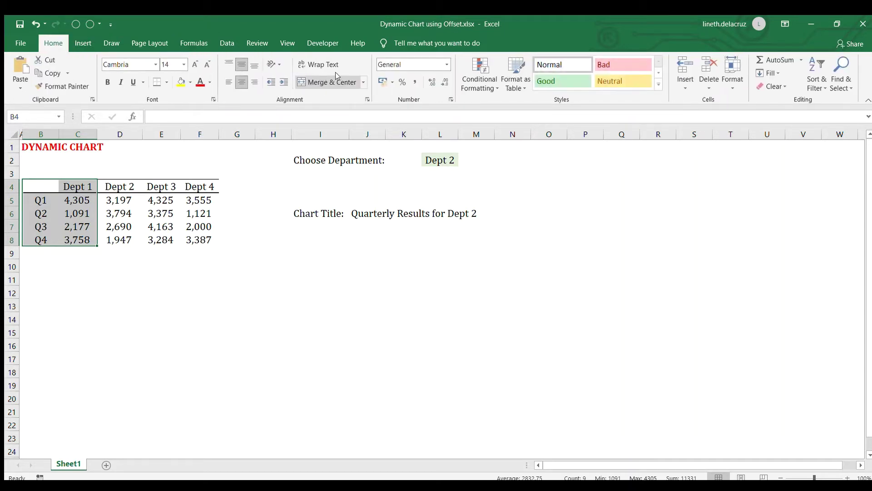
left_click(93, 42)
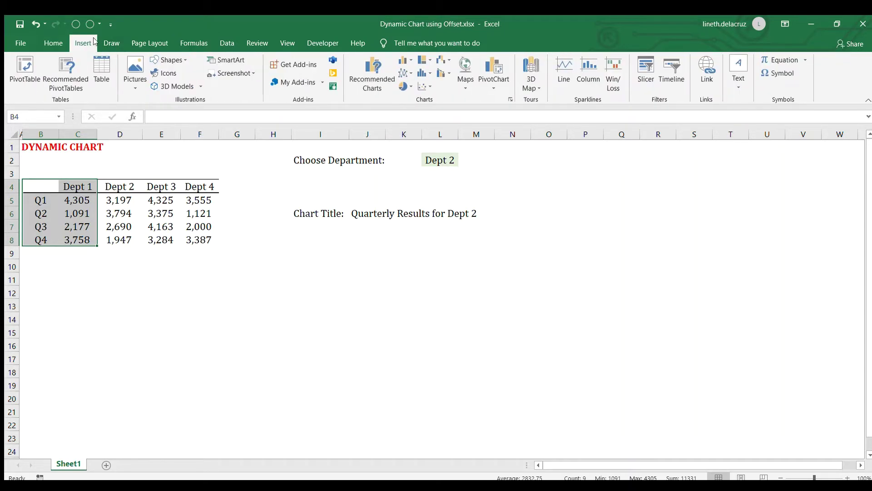
left_click(399, 60)
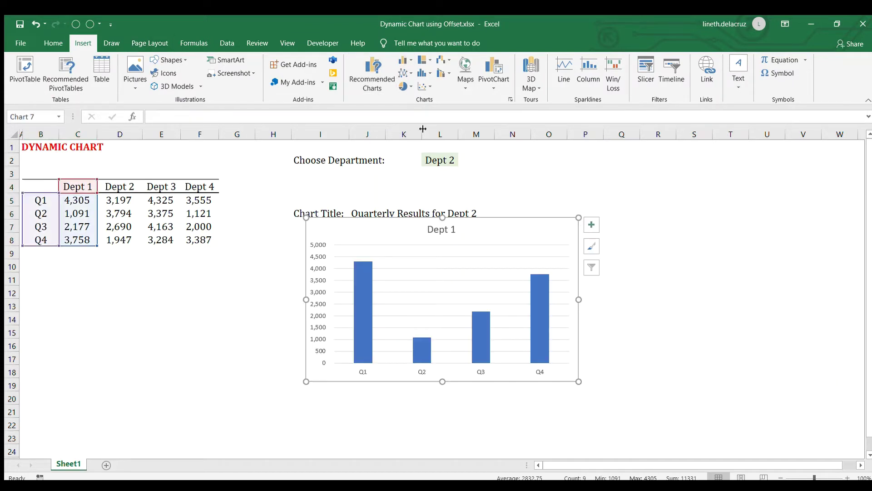
left_click_drag(482, 229, 485, 251)
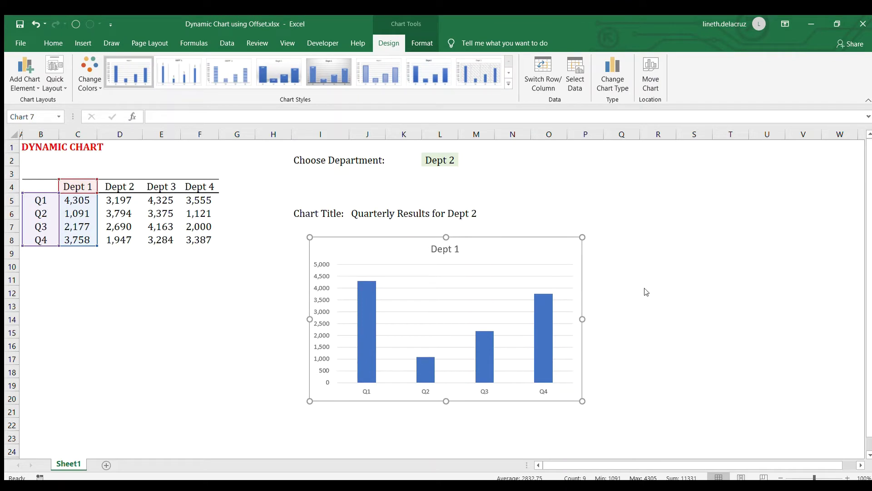
Step: Set the column series to vary colours by point
left_click(550, 273)
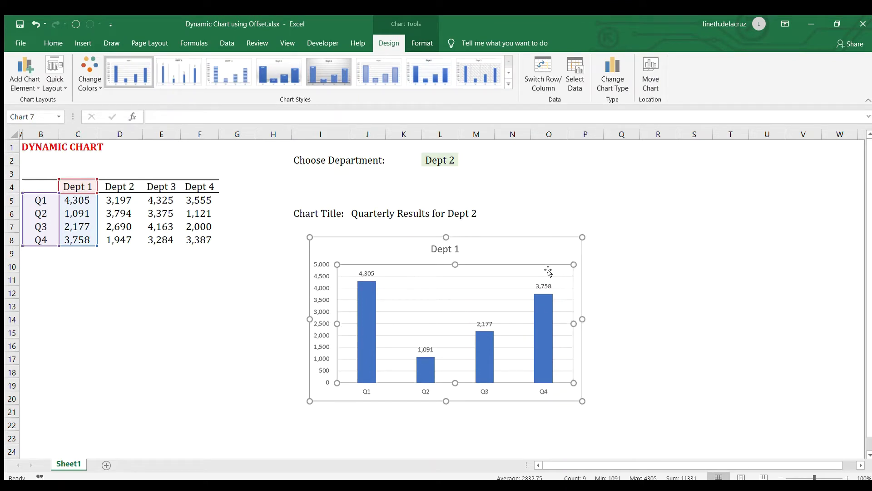
left_click(541, 321)
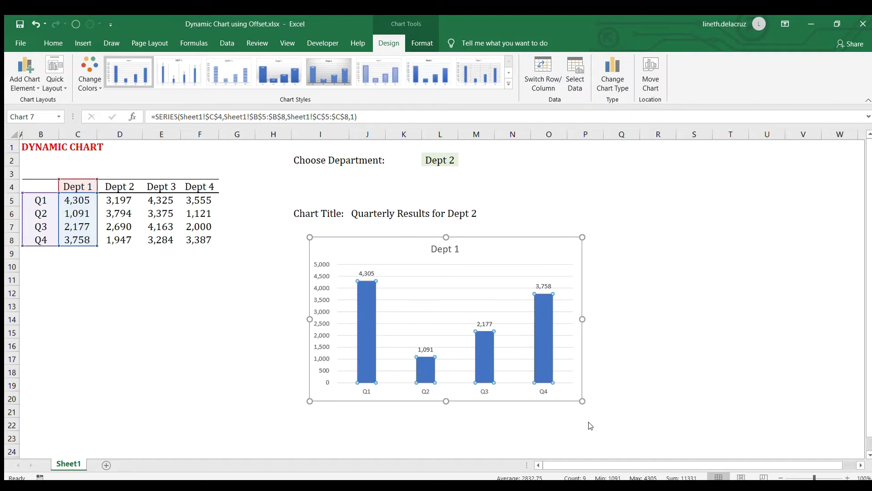
key("ctrl+1")
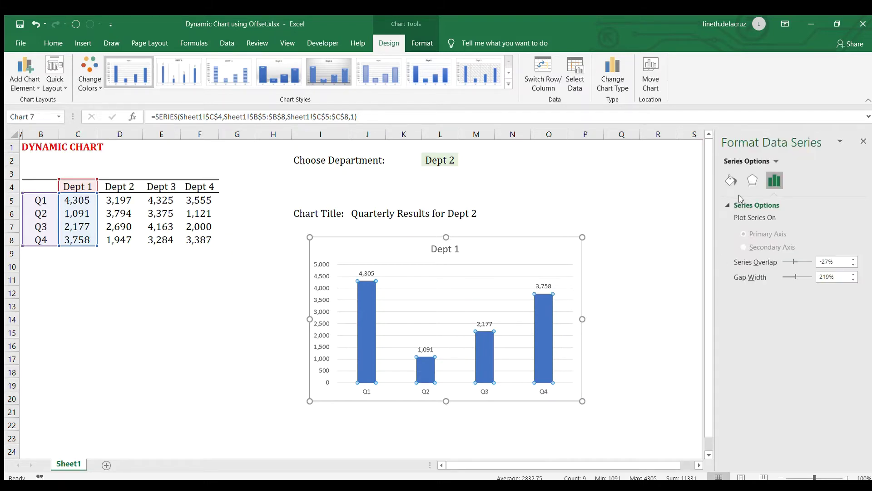
left_click(731, 180)
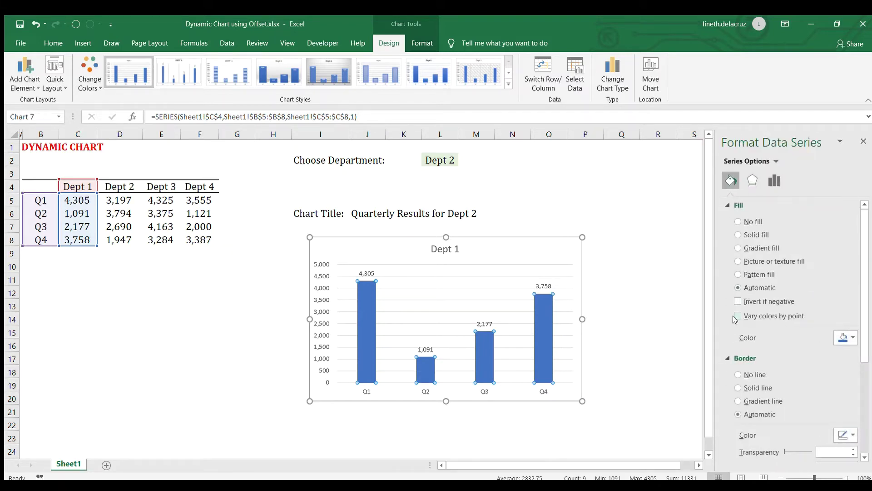
left_click(738, 316)
Step: Apply Chart Style 7 for gradient bars and a bolder title
left_click(661, 393)
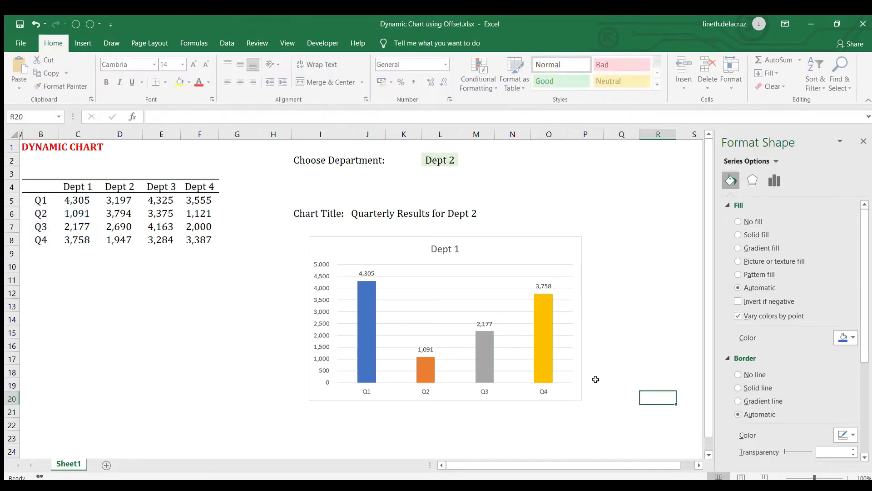
left_click(499, 257)
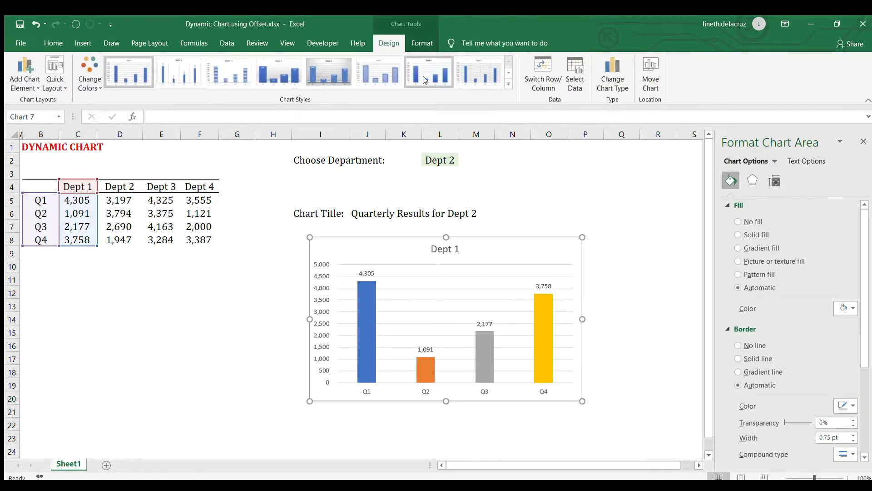
left_click(424, 73)
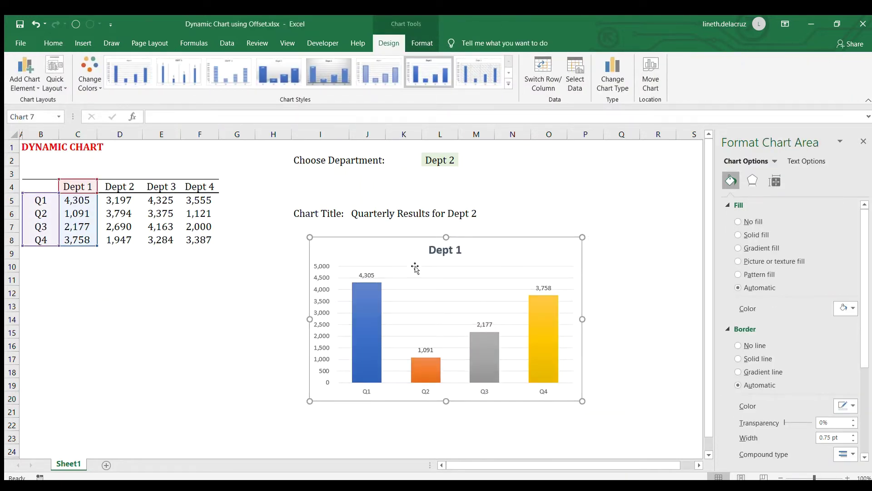
left_click(453, 252)
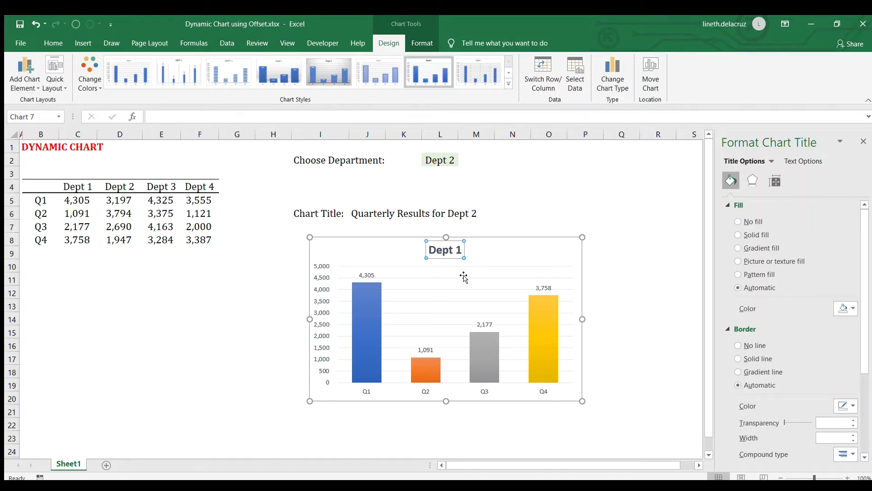
Step: Link the chart title to cell J6
type("=")
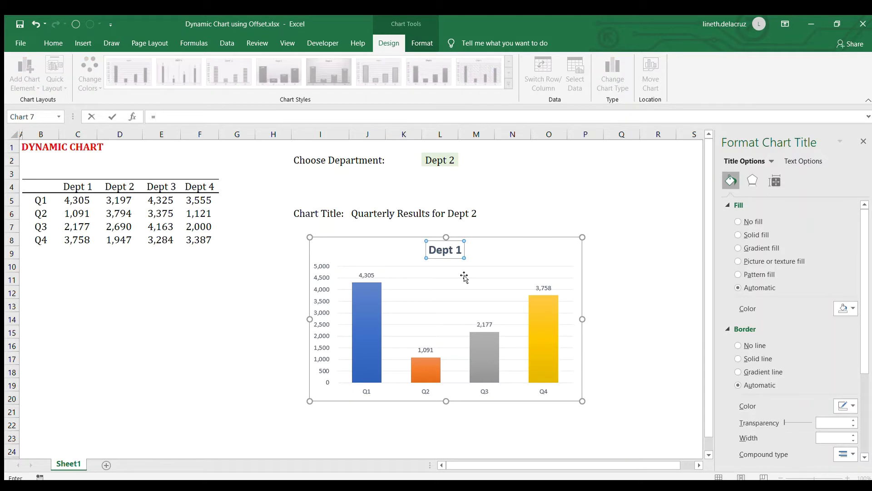
left_click(356, 210)
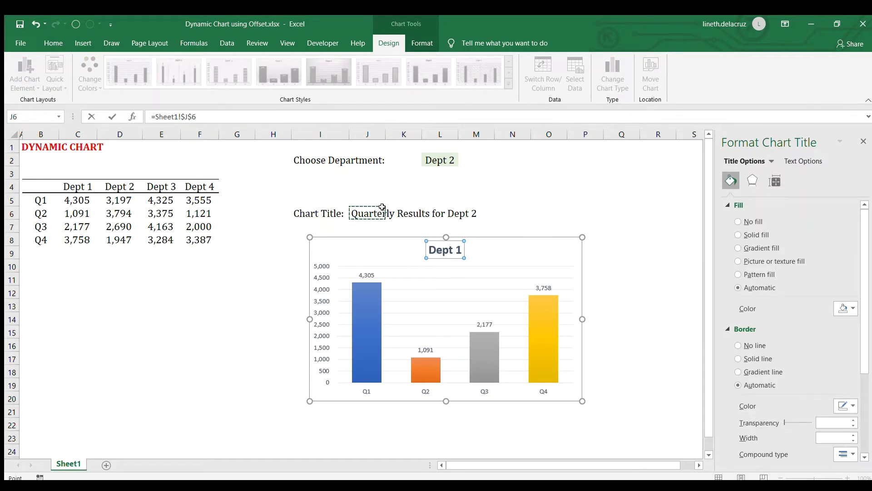
key("Return")
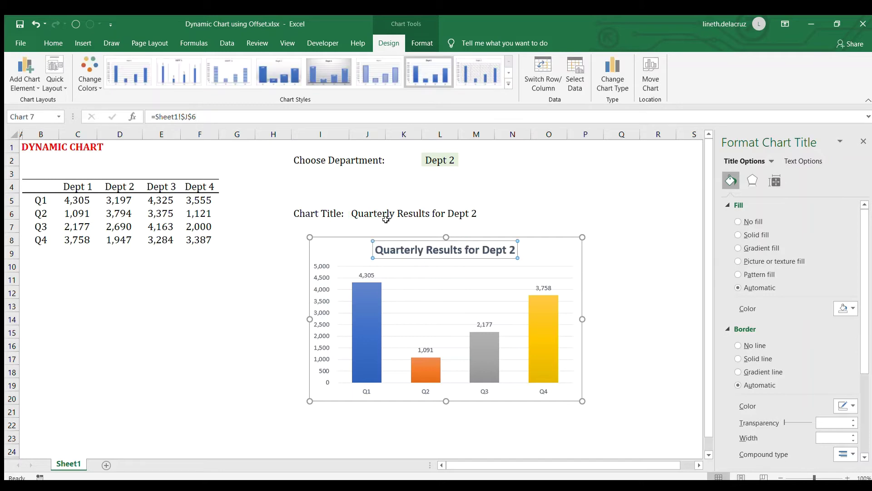
Step: Change the department in L2 to Dept 3
left_click(445, 157)
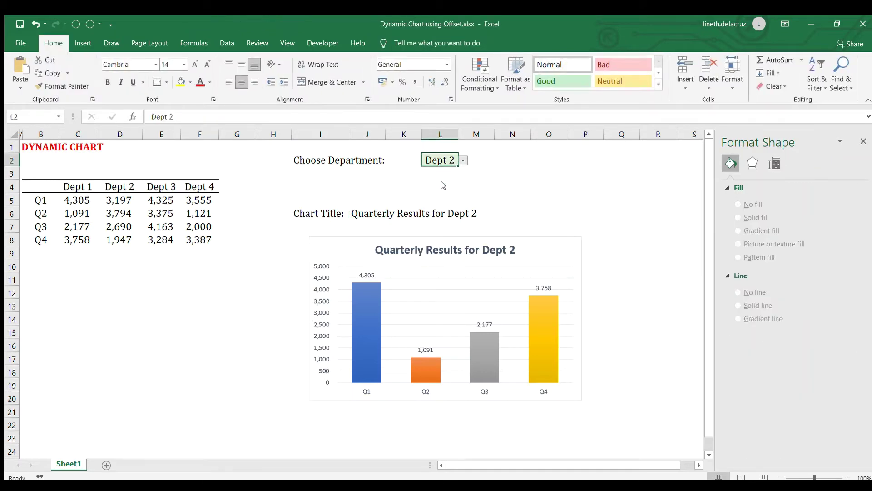
left_click(463, 161)
left_click(443, 188)
left_click(406, 295)
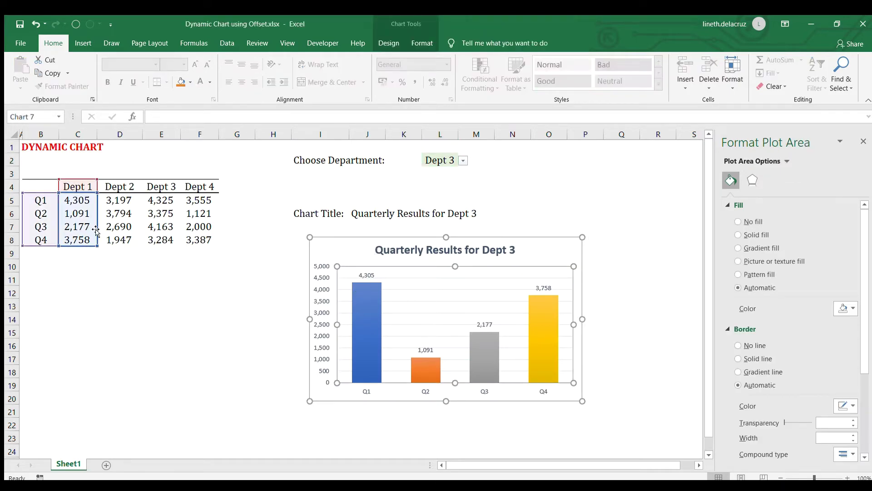
left_click_drag(95, 229, 123, 228)
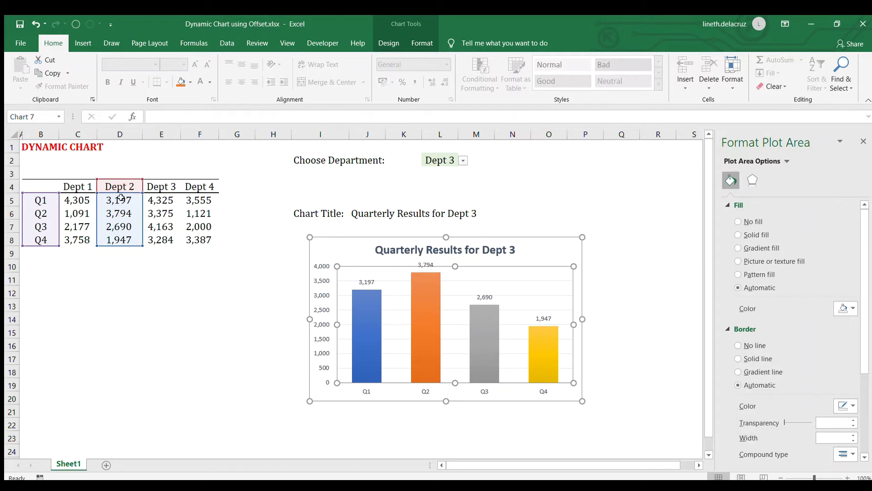
key("Escape")
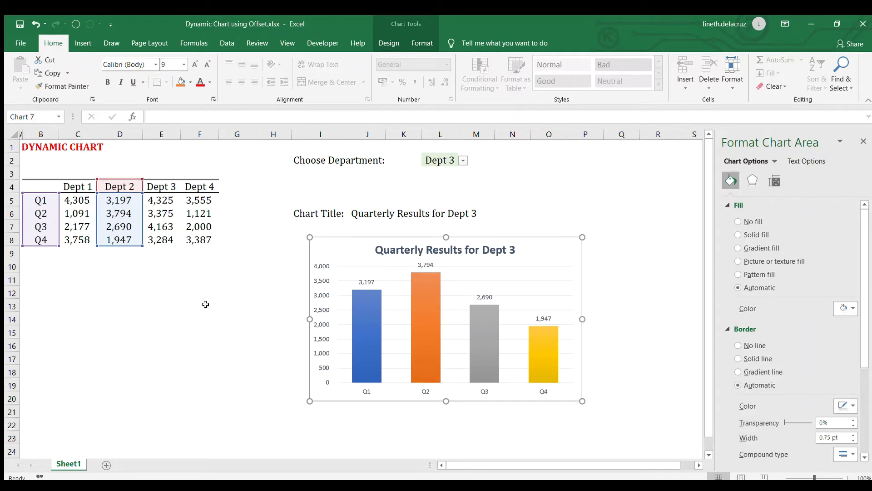
left_click(241, 303)
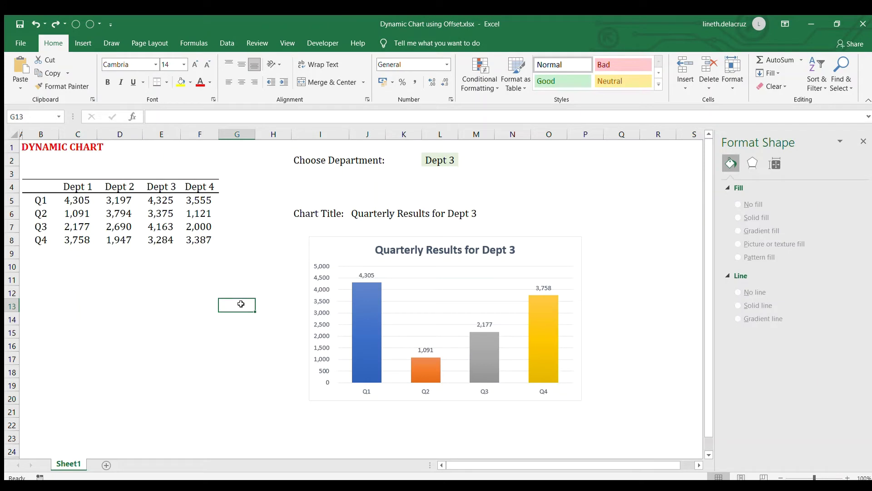
left_click(240, 199)
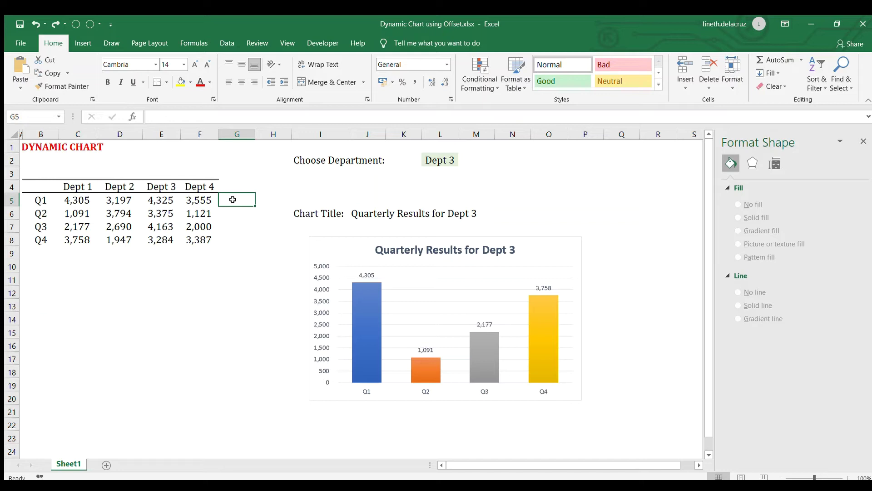
Step: In G5, build =OFFSET(B4,1,MATCH(L2,C4:F4,0),4,1) to look up the chosen department
left_click(194, 42)
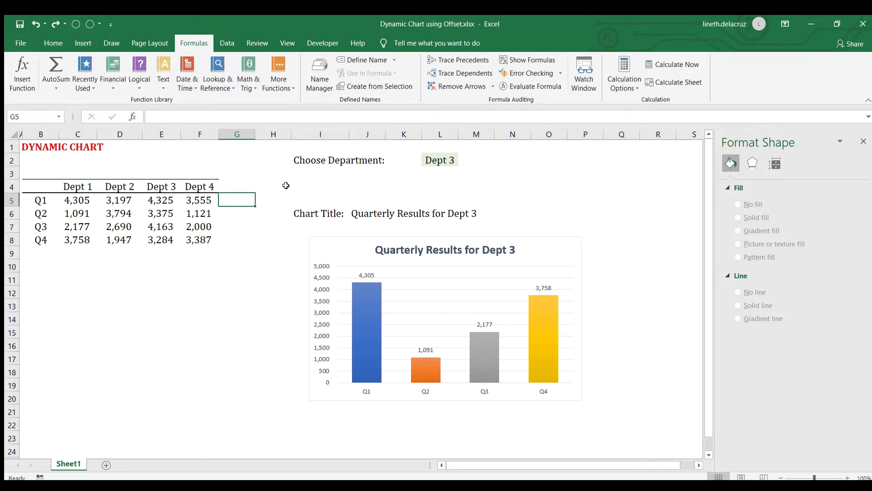
type("=o")
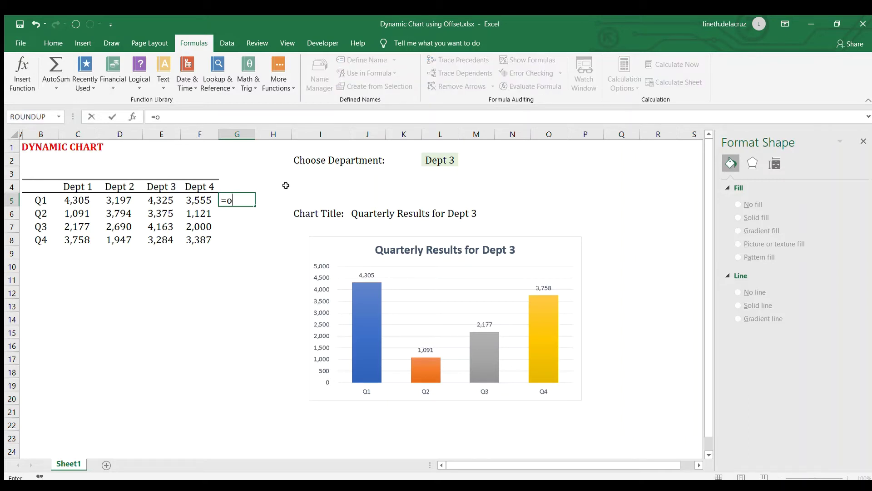
type("ffset(")
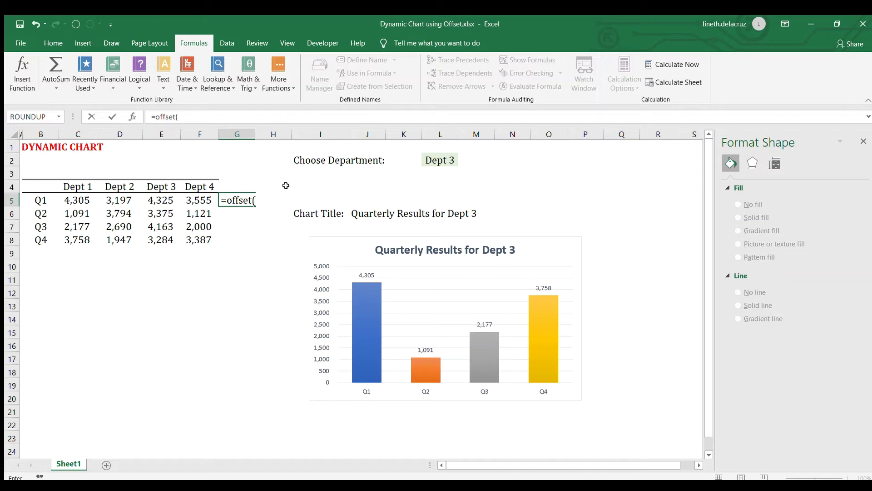
left_click(44, 187)
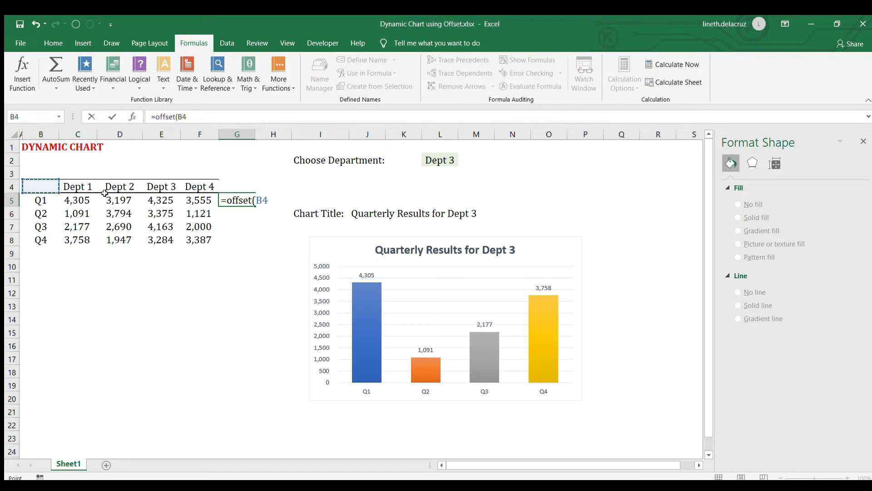
type(",1,")
type("match(")
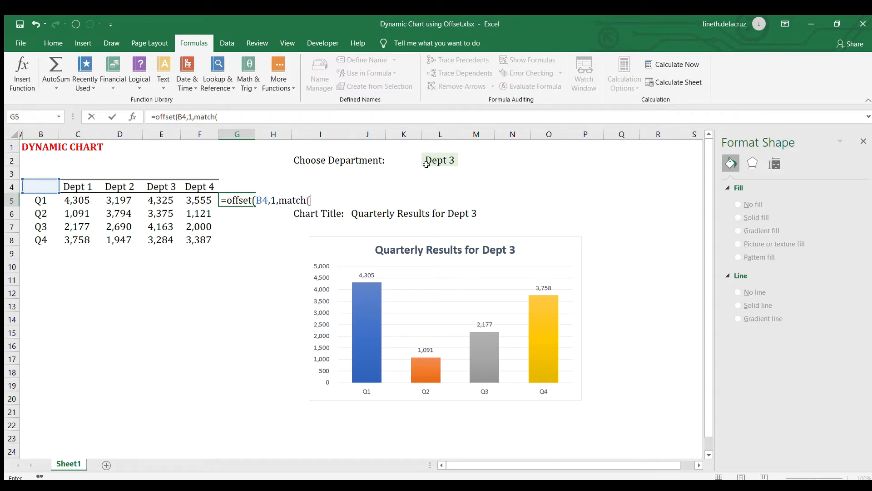
left_click(435, 161)
type(",")
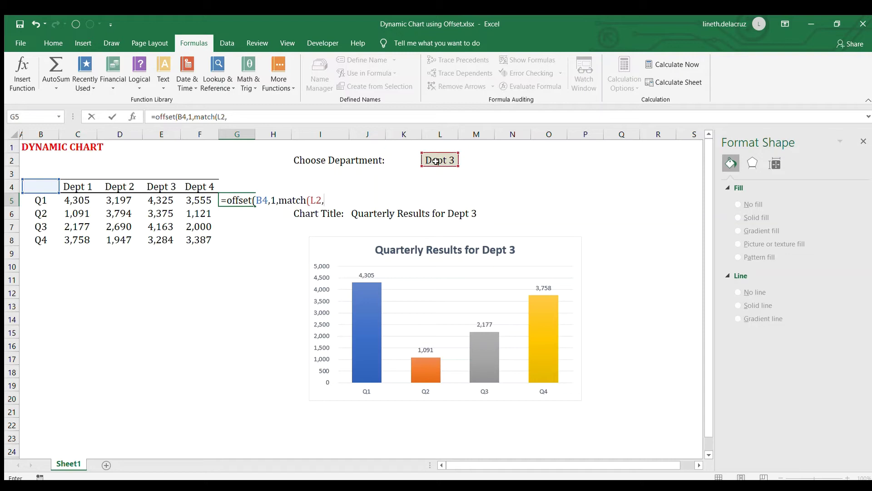
left_click_drag(81, 185, 199, 186)
type(",")
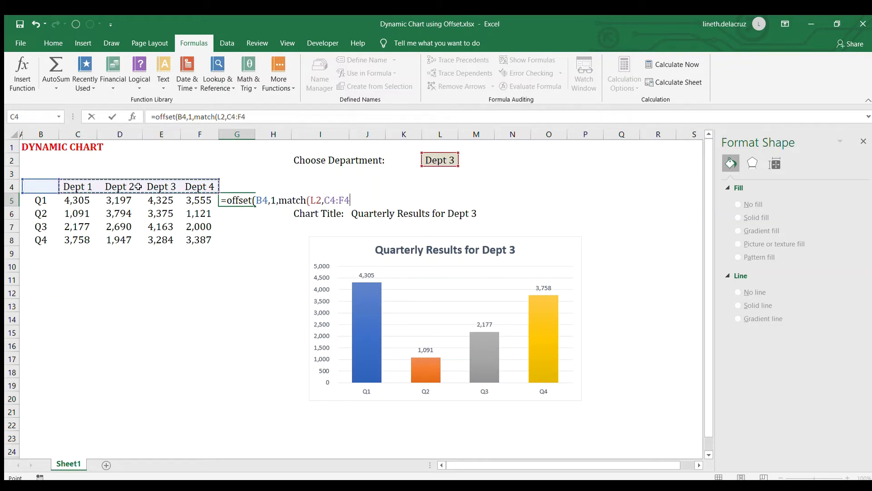
type("0),4,1")
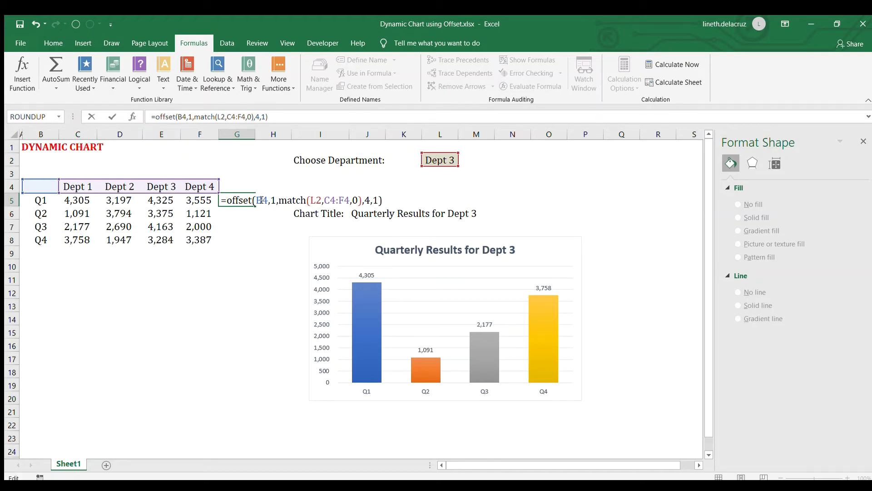
Step: Lock the B4, L2 and C4:F4 references as absolute and commit the formula, returning 4325
key("F4")
left_click(328, 201)
key("F4")
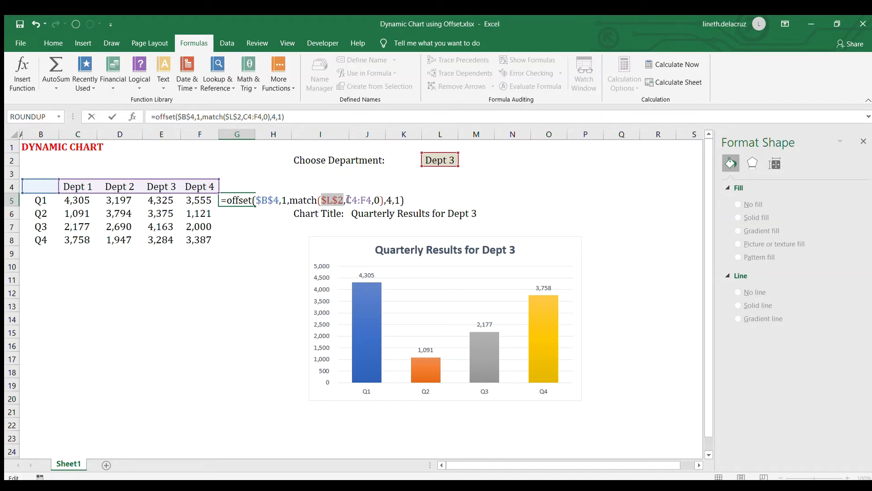
left_click_drag(346, 201, 368, 200)
key("F4")
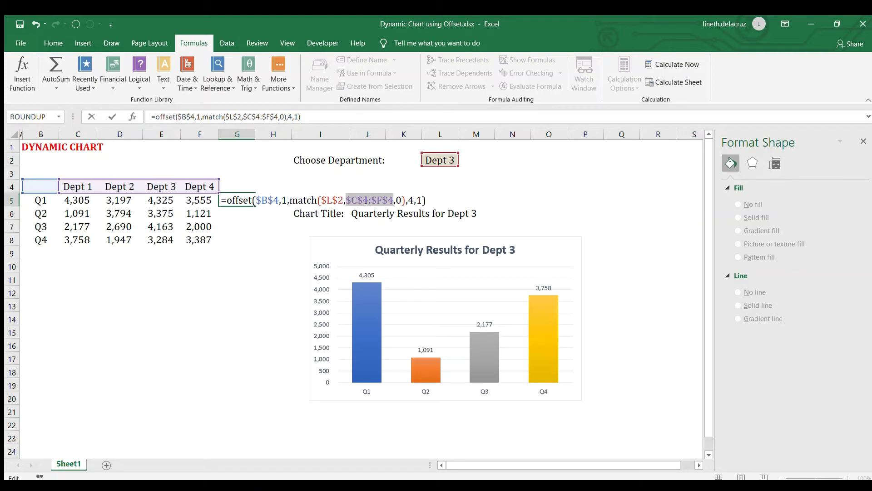
key("ctrl+Return")
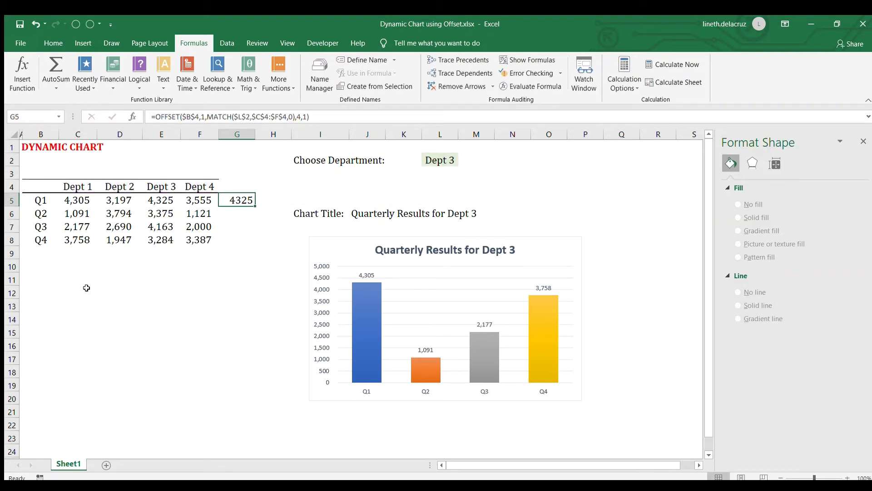
left_click(64, 278)
type("=form")
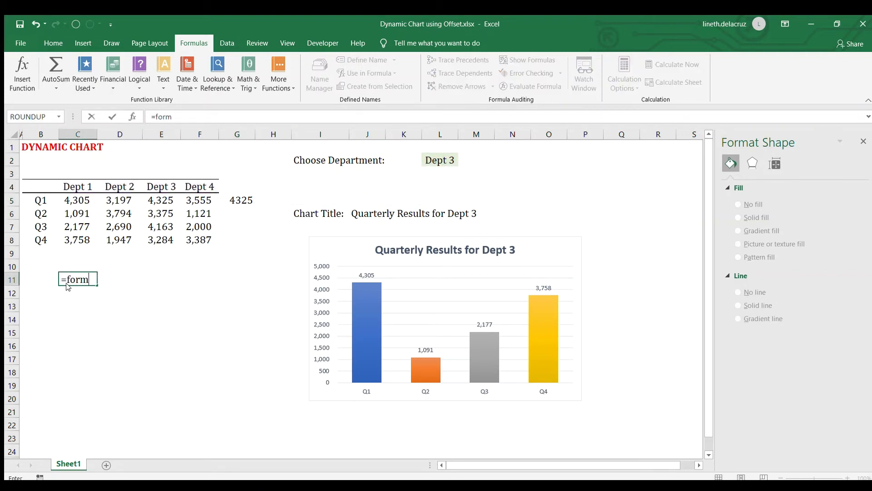
type("ulatext(")
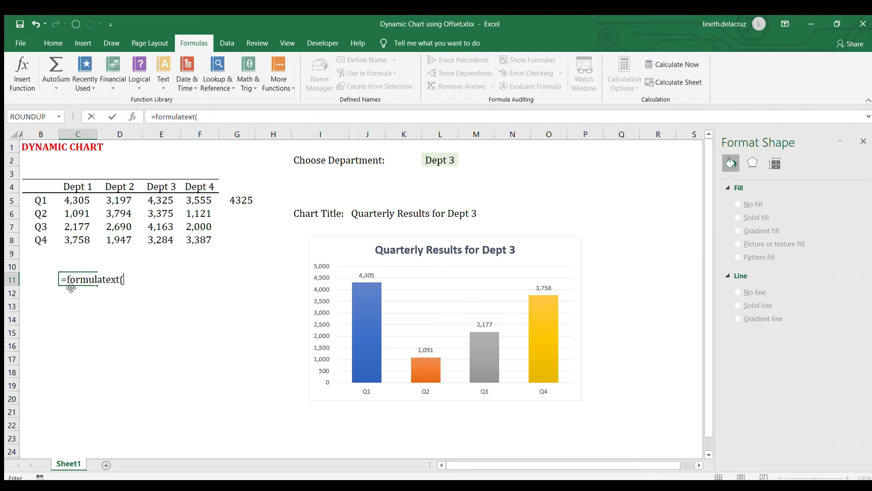
left_click(240, 200)
key("Return")
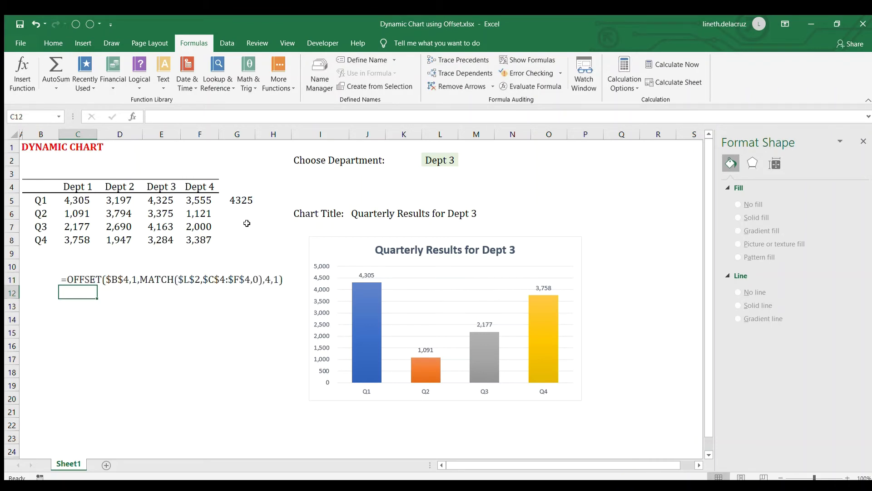
left_click(241, 199)
left_click_drag(309, 117, 148, 122)
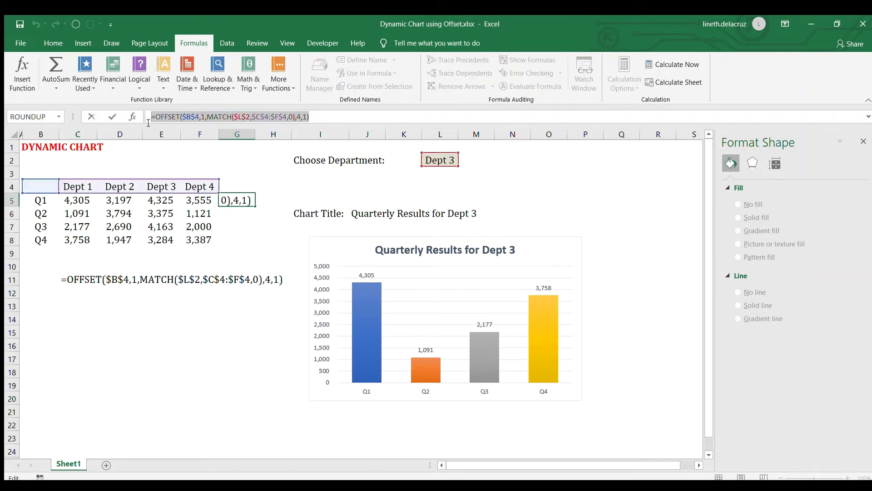
key("Escape")
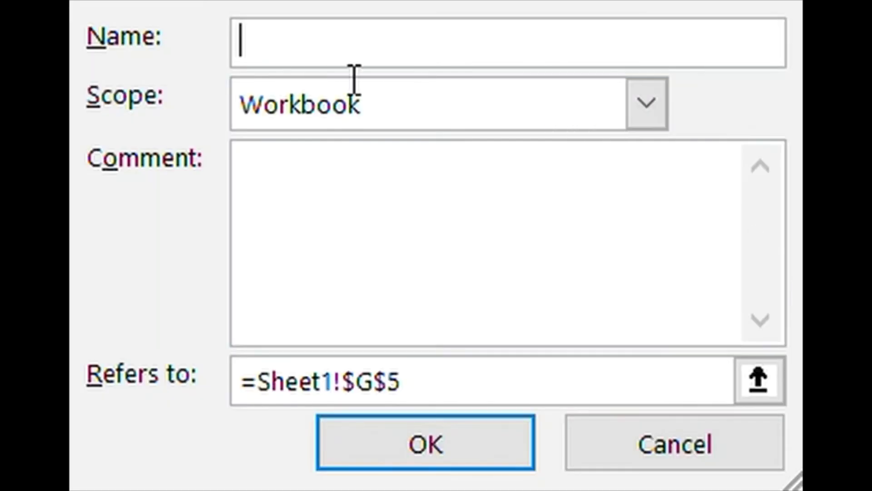
Step: Define the name DeptChart referring to the pasted OFFSET/MATCH formula
type("Det")
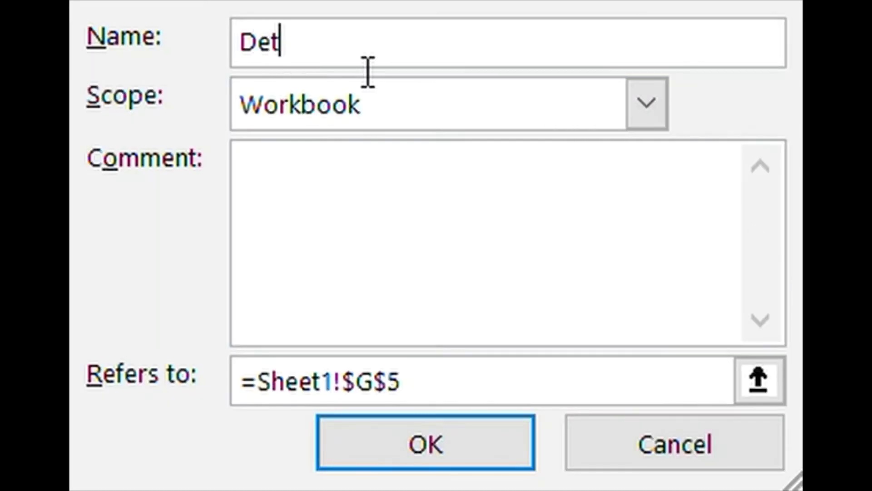
key("BackSpace")
type("ptChart")
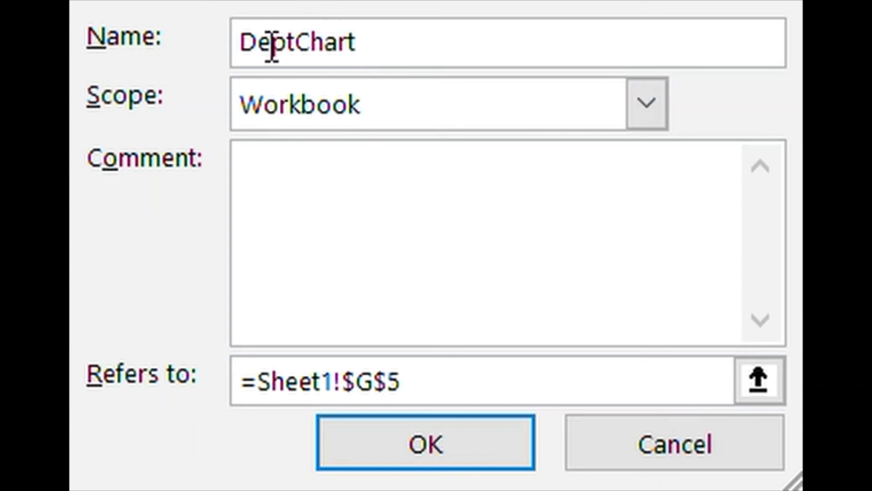
left_click_drag(438, 400, 166, 389)
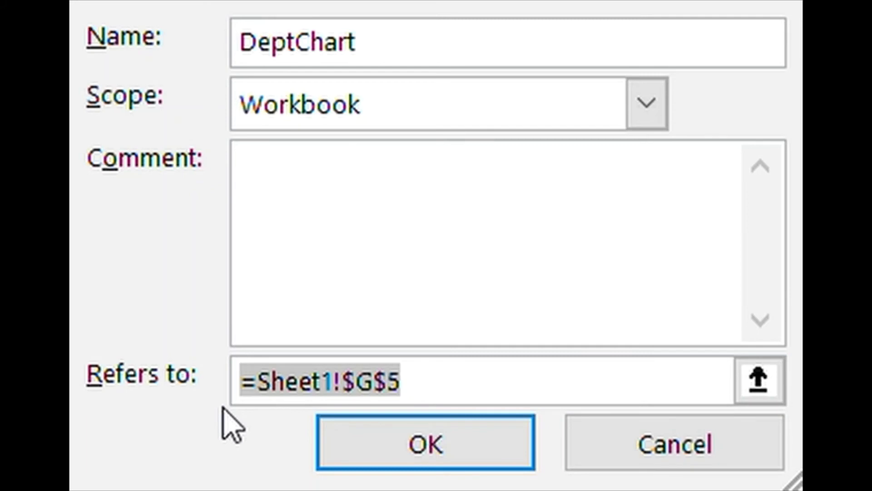
key("ctrl+v")
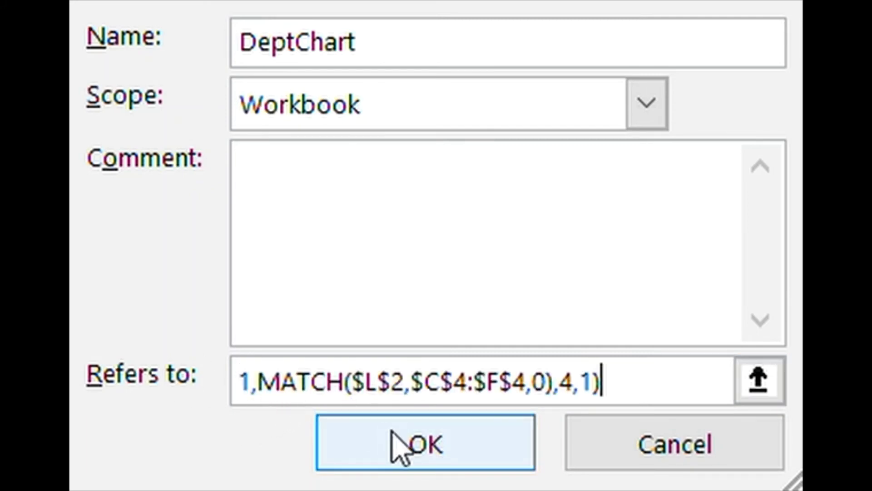
left_click(392, 432)
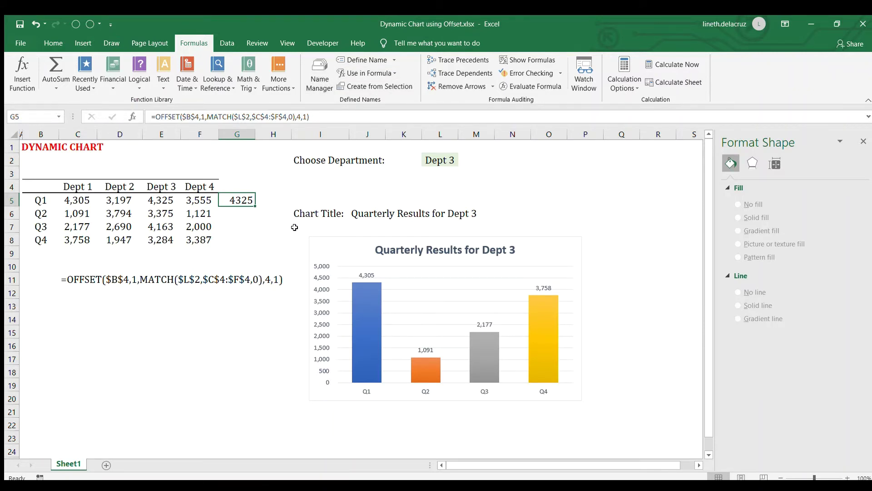
Step: Edit the Dept 1 series: clear its name and set its values to =Sheet1!DeptChart
left_click(414, 294)
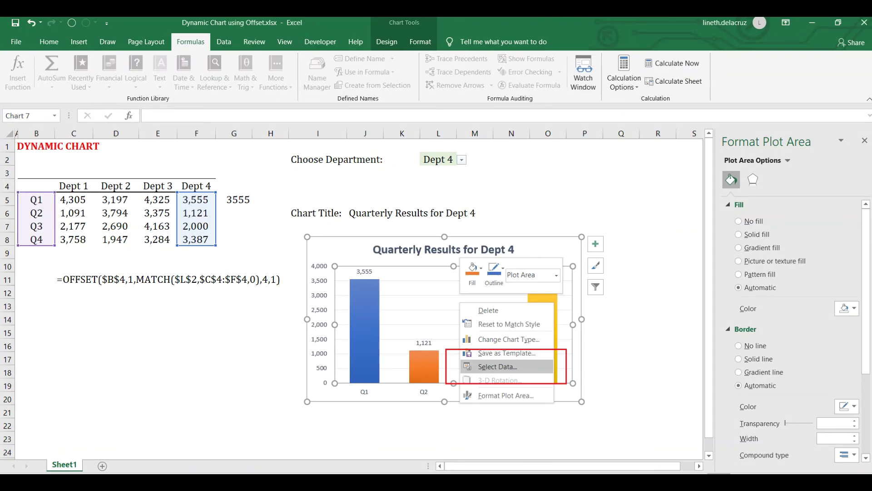
left_click(497, 366)
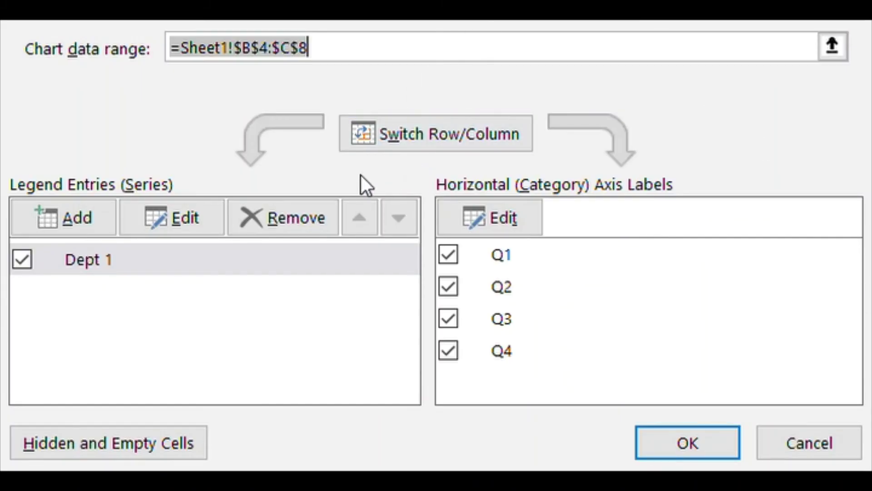
left_click(165, 255)
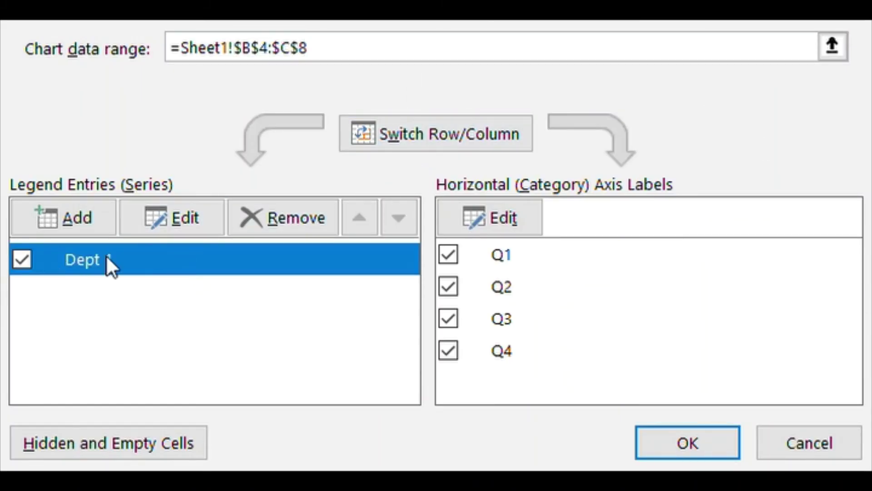
left_click(170, 218)
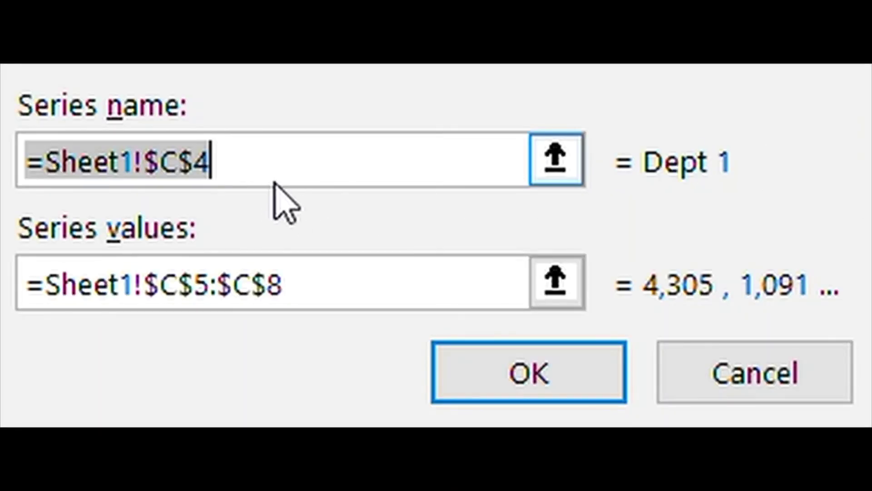
key("BackSpace")
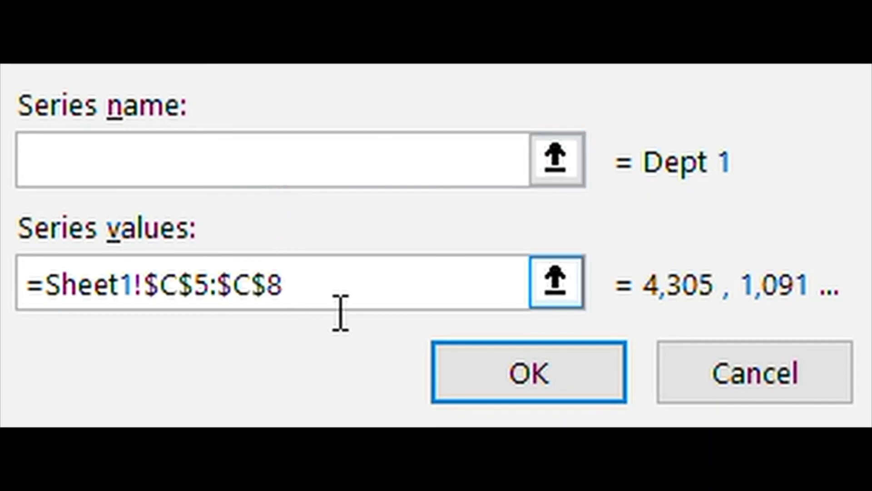
left_click_drag(278, 291, 151, 296)
key("BackSpace")
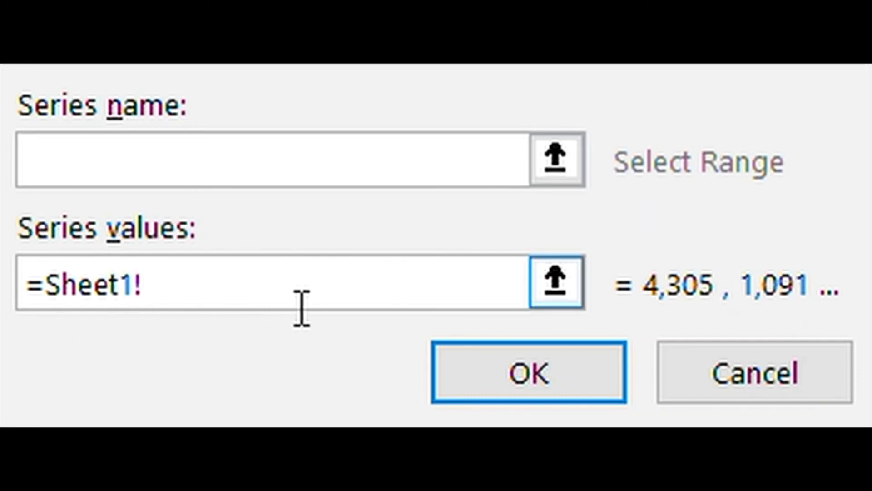
type("De")
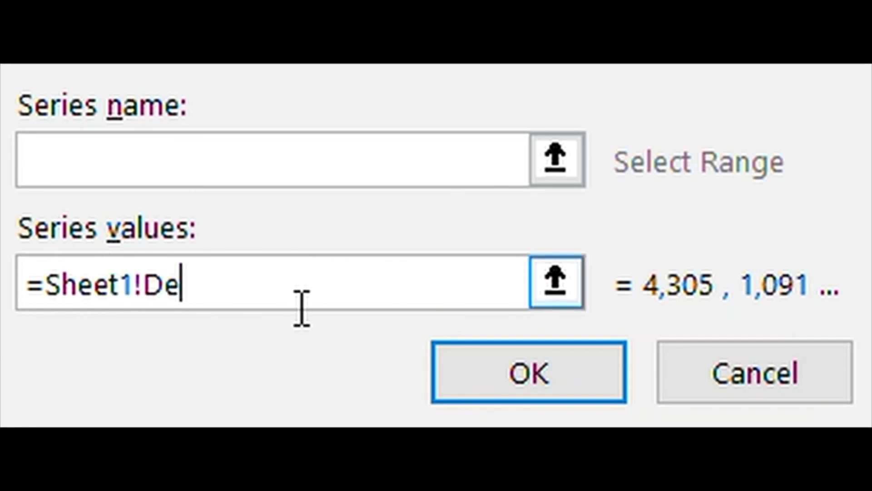
type("ptChart")
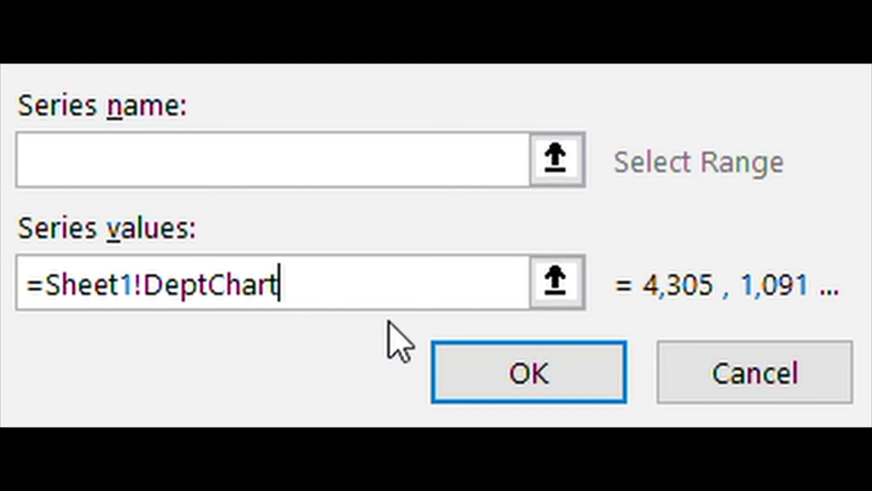
left_click(506, 385)
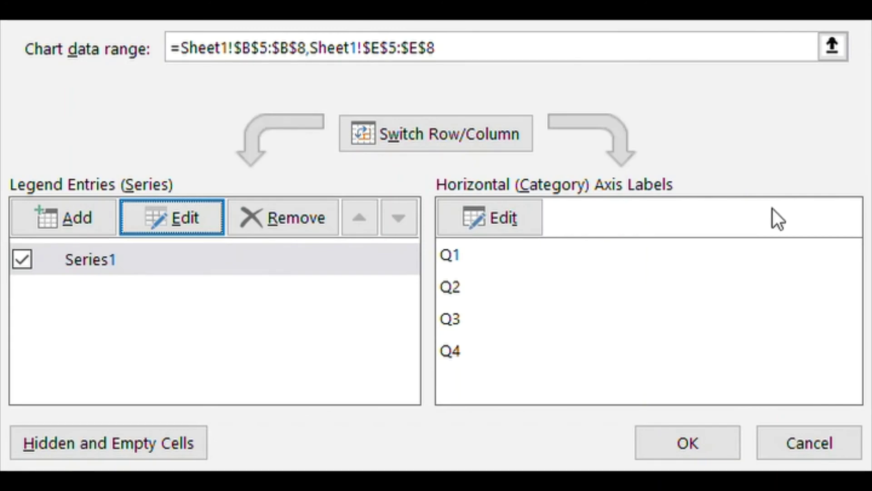
left_click(665, 449)
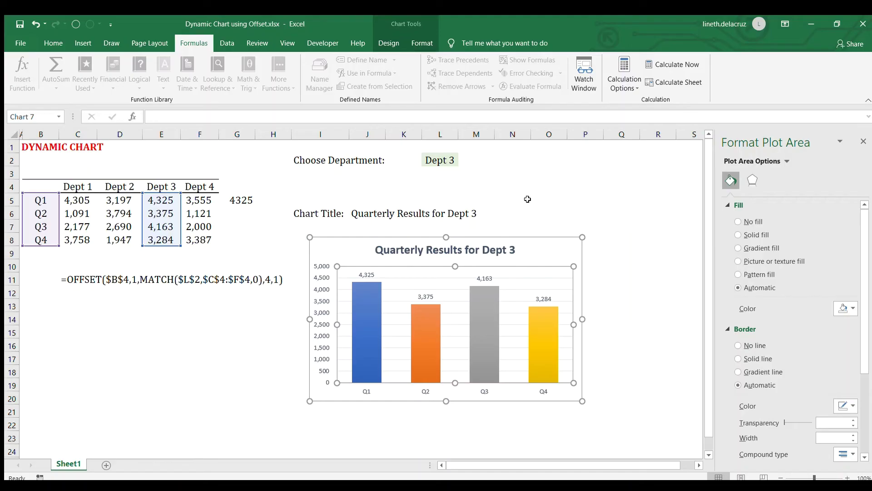
Step: Pick Dept 3 then Dept 4 in L2, showing 3,555, 1,121, 2,000 and 3,387
left_click(505, 210)
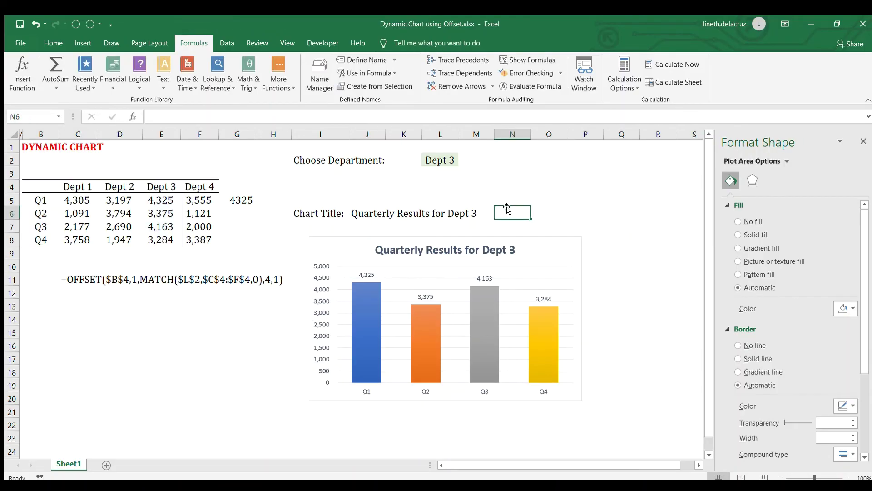
left_click(449, 163)
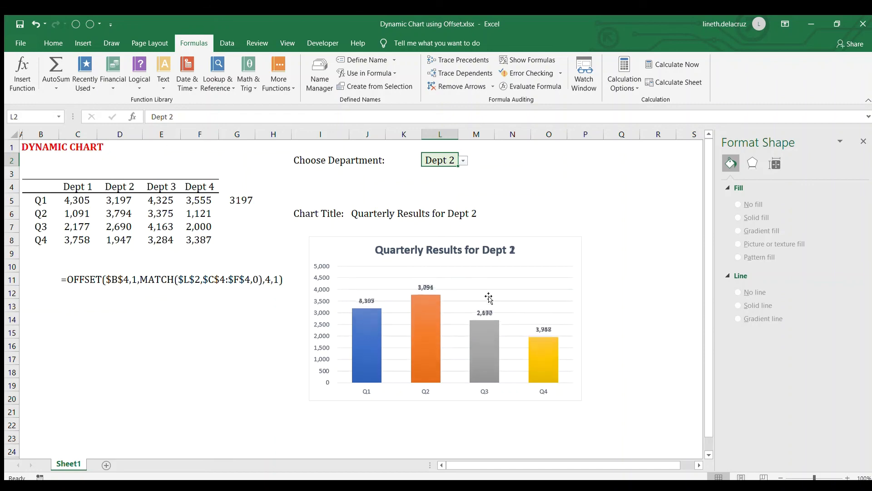
left_click(447, 188)
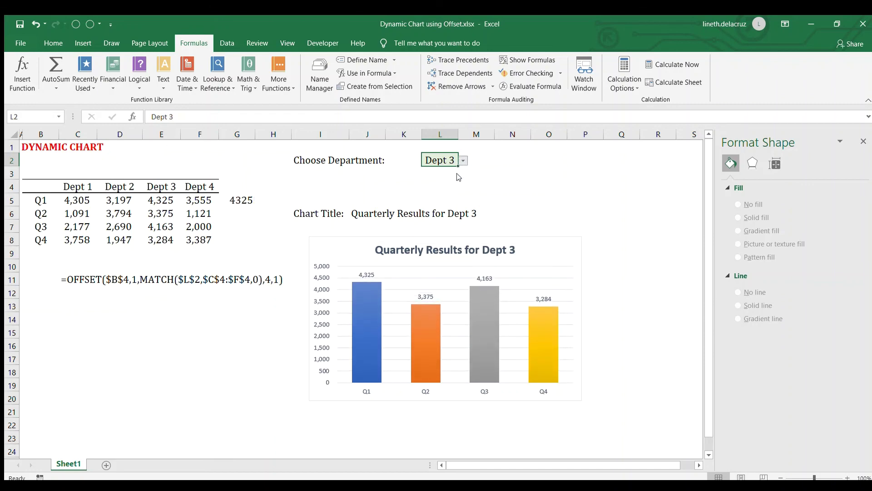
left_click(450, 196)
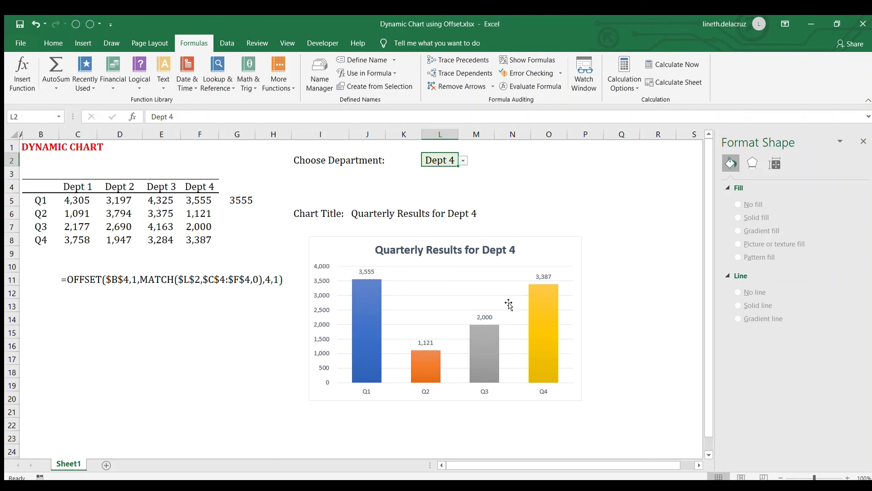